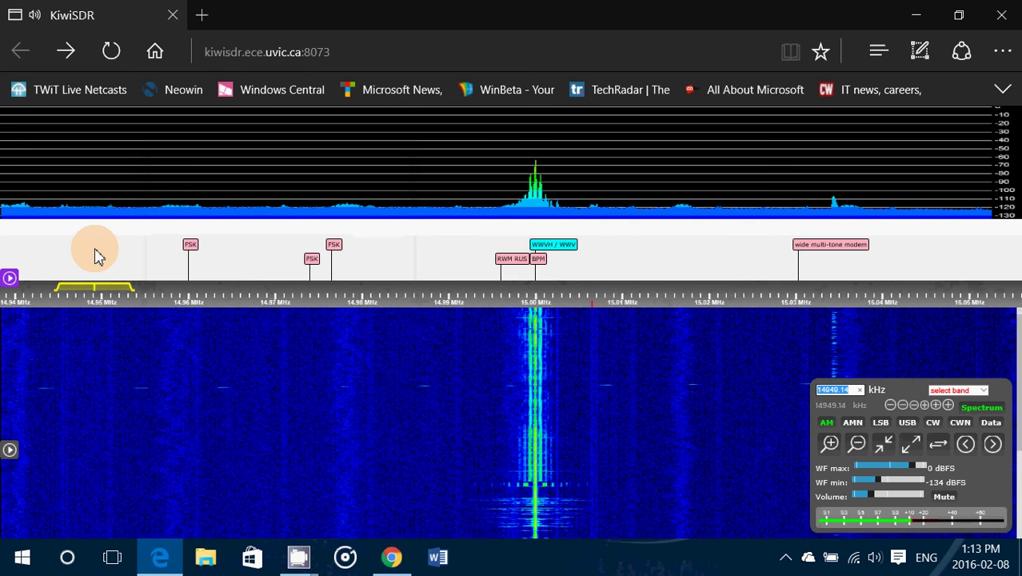
# Tune the receiver to the WWVH / WWV signal at 15.00 MHz.
pyautogui.click(535, 340)
pyautogui.click(538, 339)
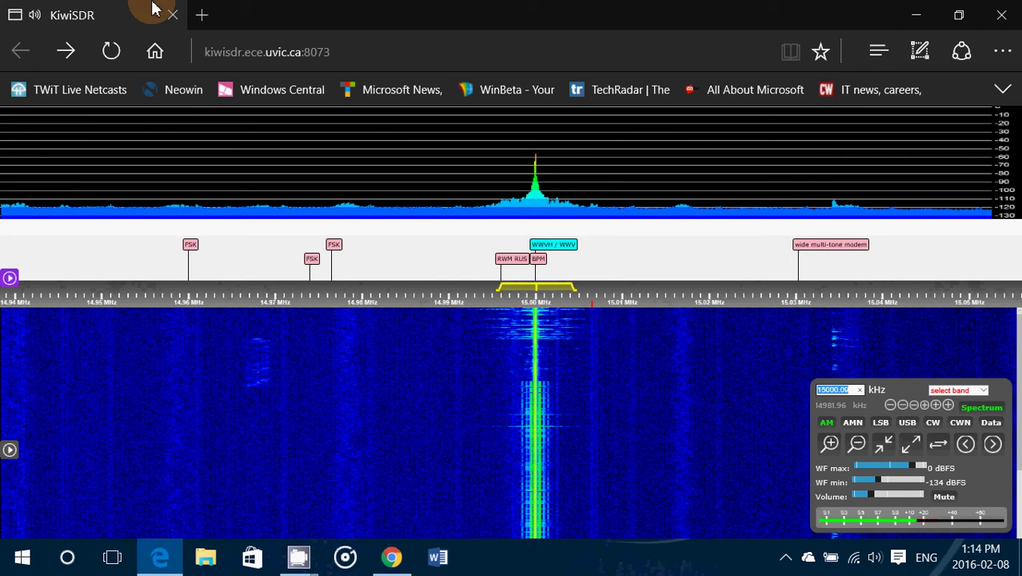
# Expand the welcome tips and the client log to look them over, and collapse both again.
pyautogui.click(8, 278)
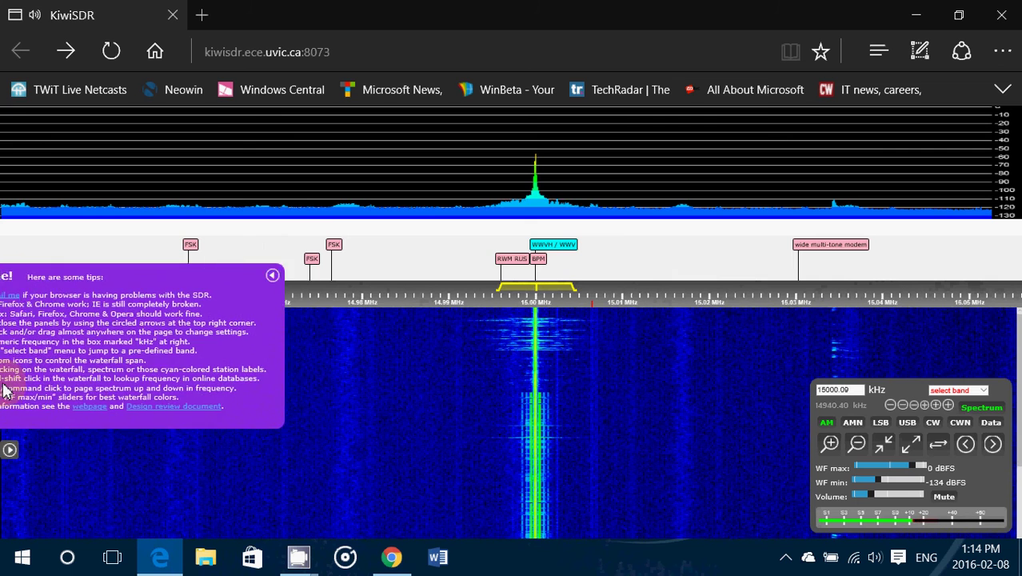
pyautogui.click(9, 451)
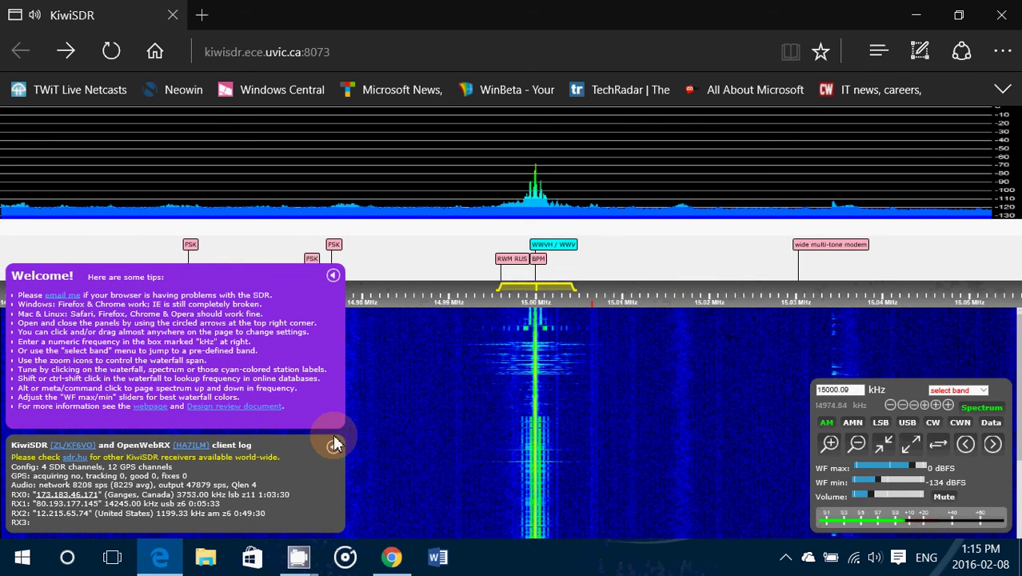
pyautogui.click(334, 448)
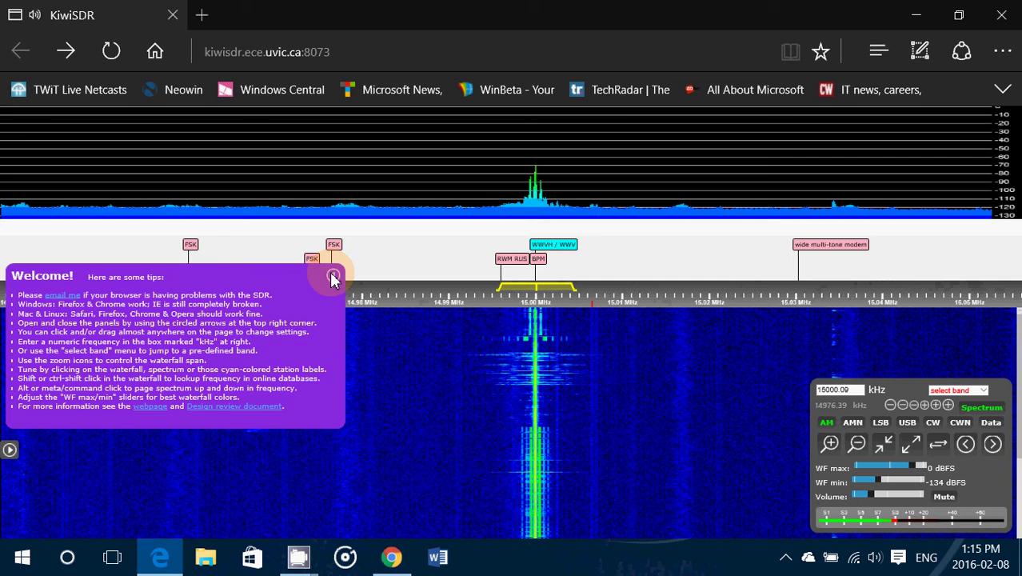
pyautogui.click(333, 275)
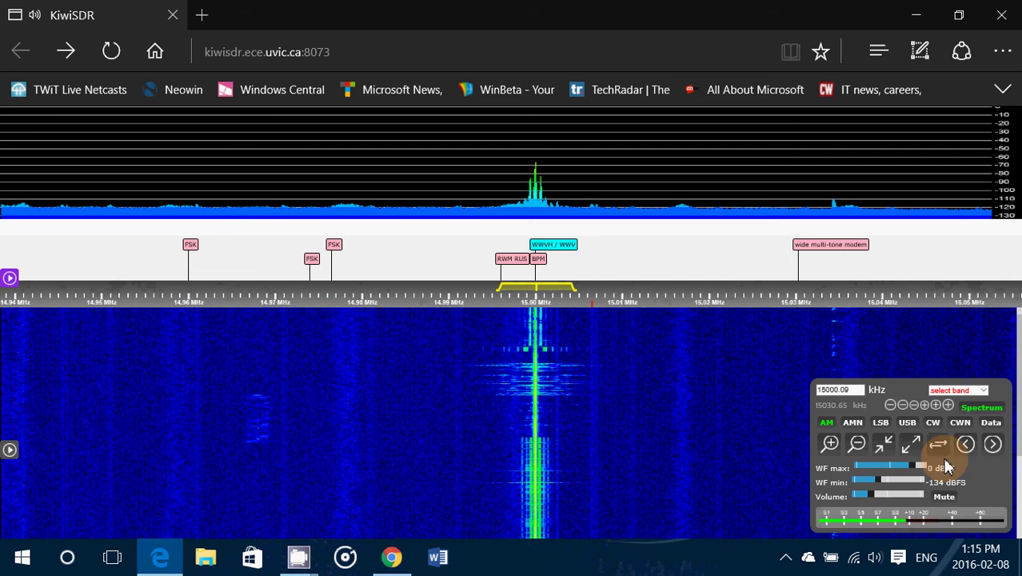
# Hide the spectrum display above the waterfall and show it again.
pyautogui.click(996, 408)
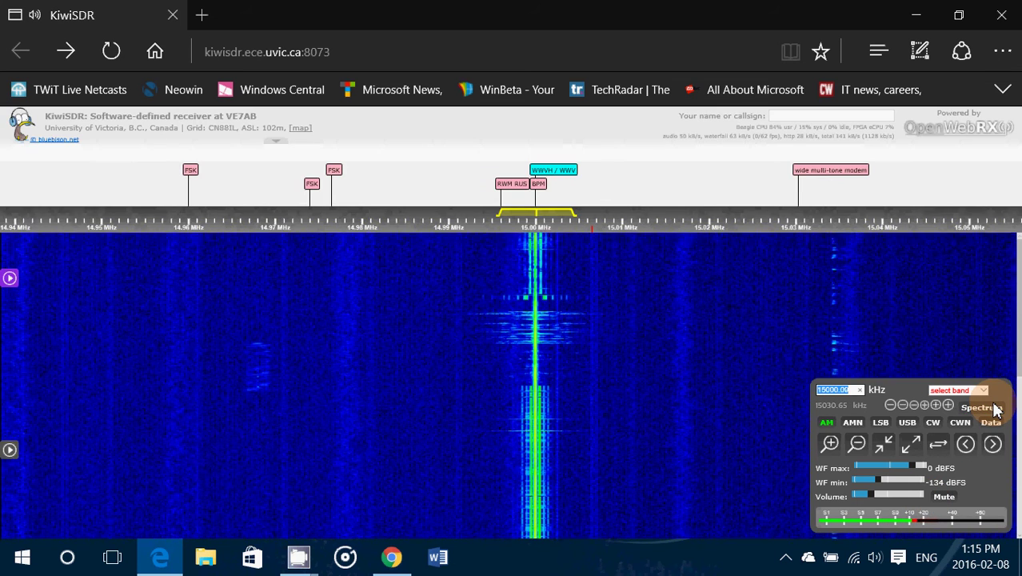
pyautogui.click(994, 409)
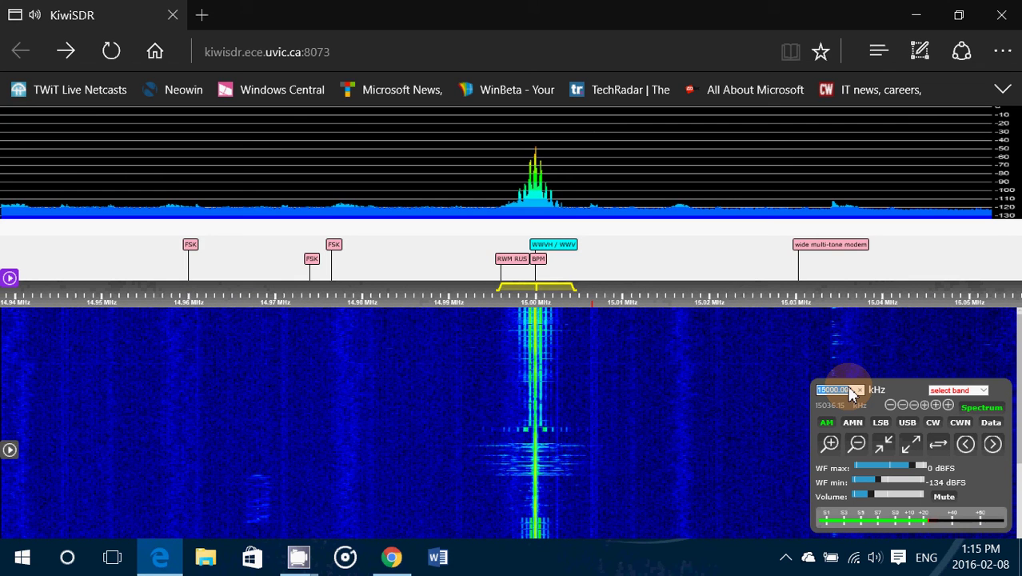
# Set the receiver frequency to 9580.0 kHz.
pyautogui.write('9580')
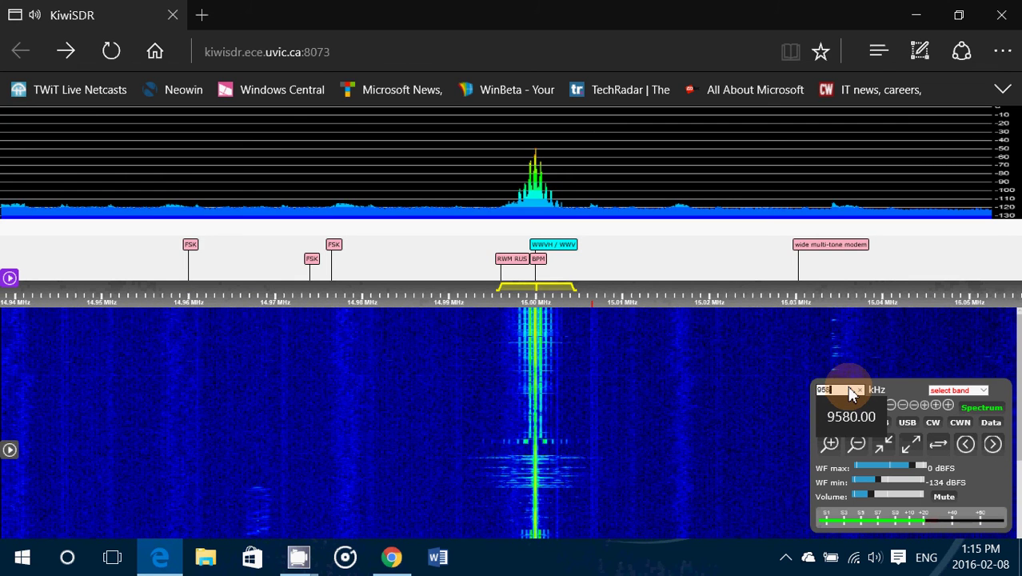
pyautogui.write('.0')
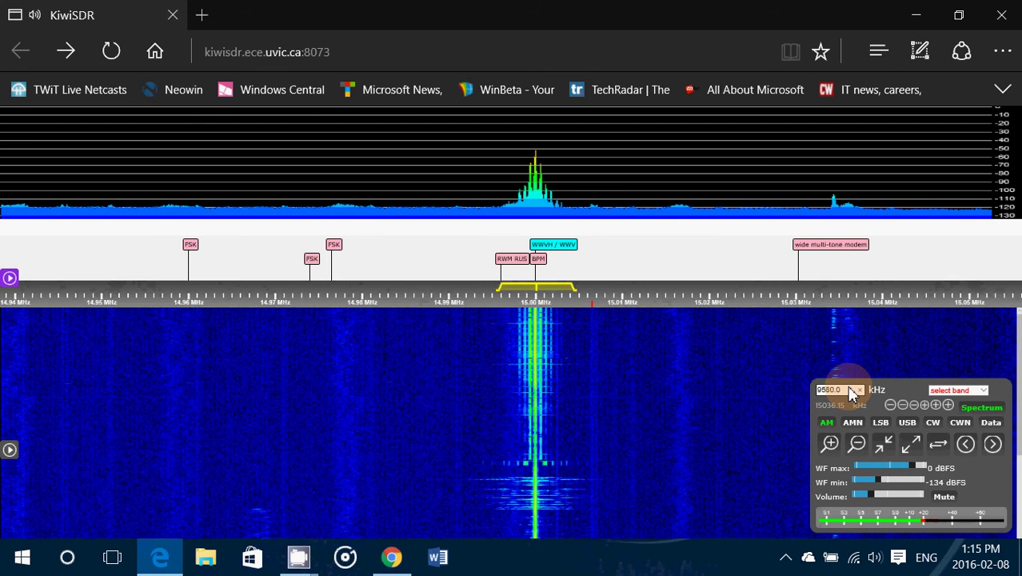
pyautogui.press('Return')
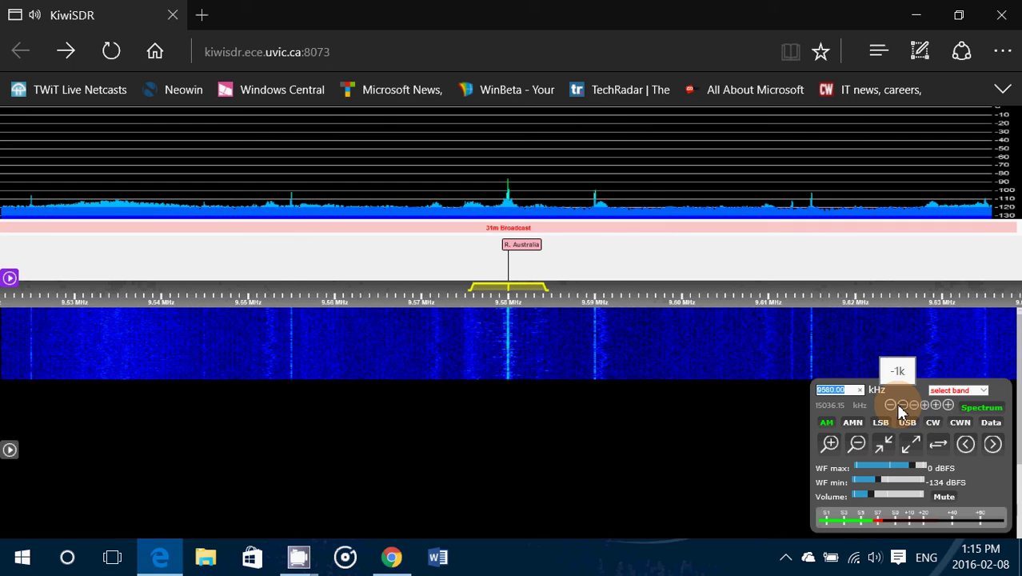
# Examine the waterfall around 9580 kHz at different zoom levels, including the full span and the maximum zoom-in.
pyautogui.click(832, 447)
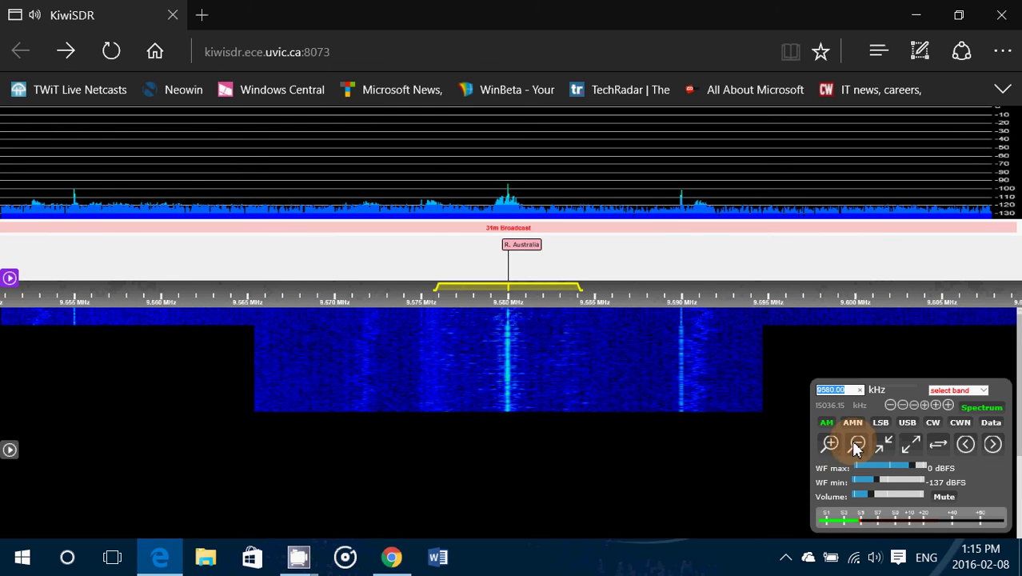
pyautogui.click(861, 446)
pyautogui.click(861, 447)
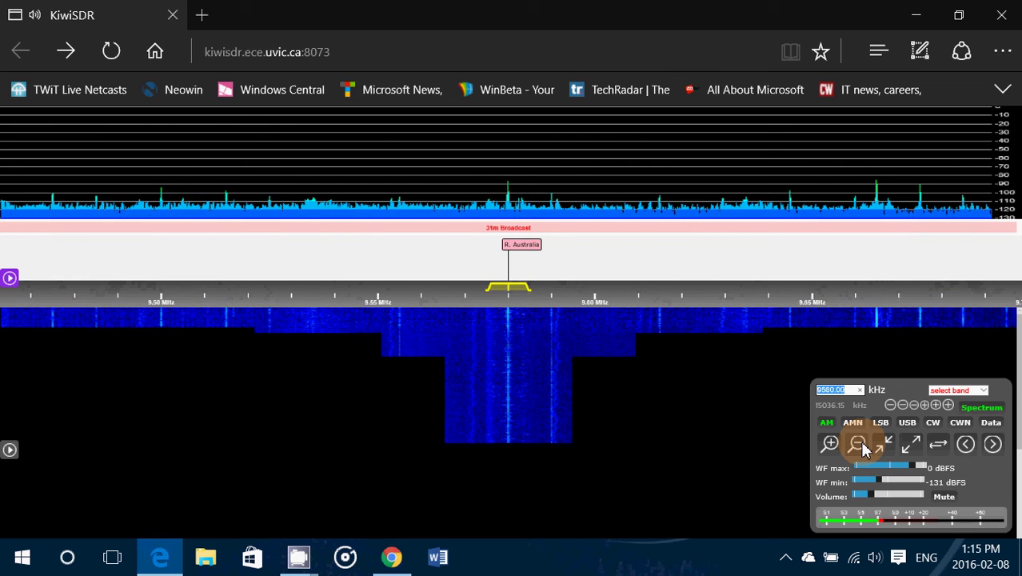
pyautogui.click(912, 446)
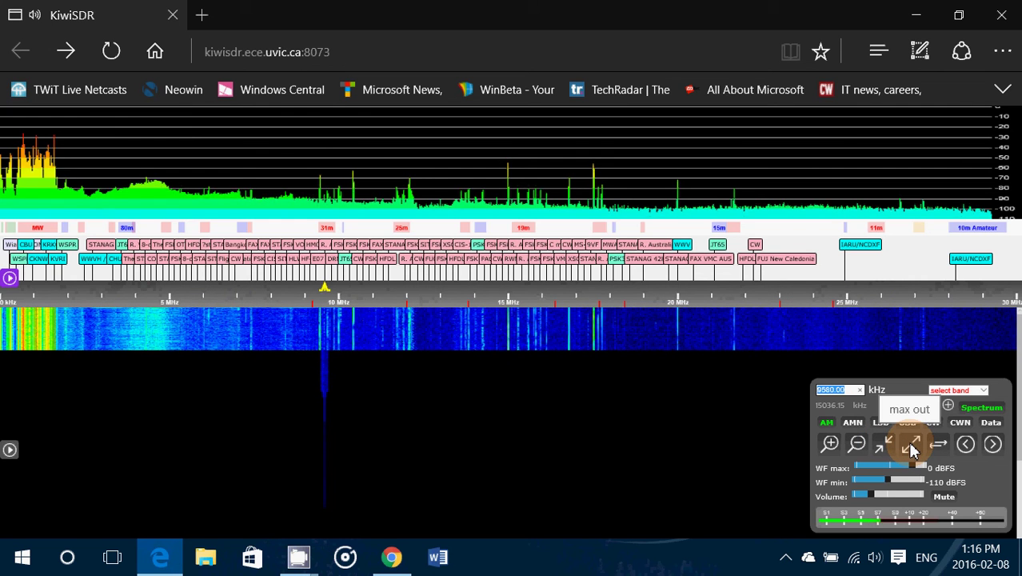
pyautogui.click(886, 446)
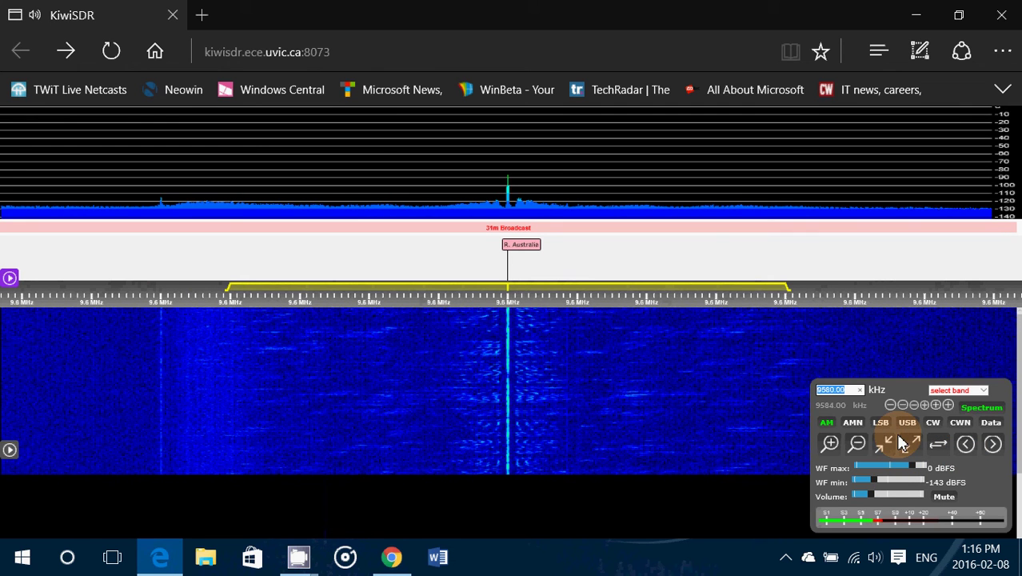
# Tune to the 9515 kHz signal in the 31m broadcast band, and to the stronger signal near 9665 kHz.
pyautogui.click(858, 446)
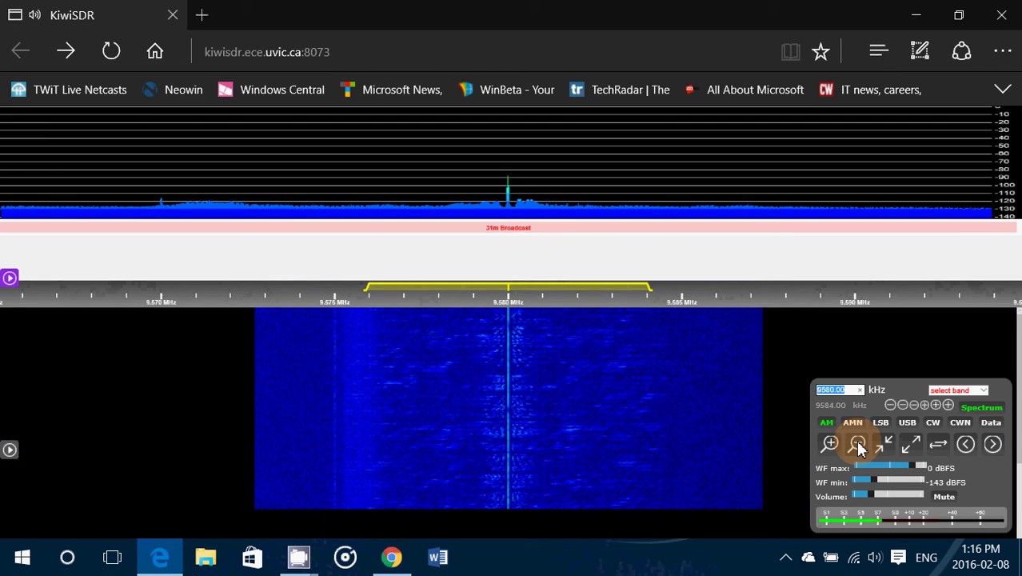
pyautogui.click(859, 447)
pyautogui.click(858, 446)
pyautogui.click(858, 446)
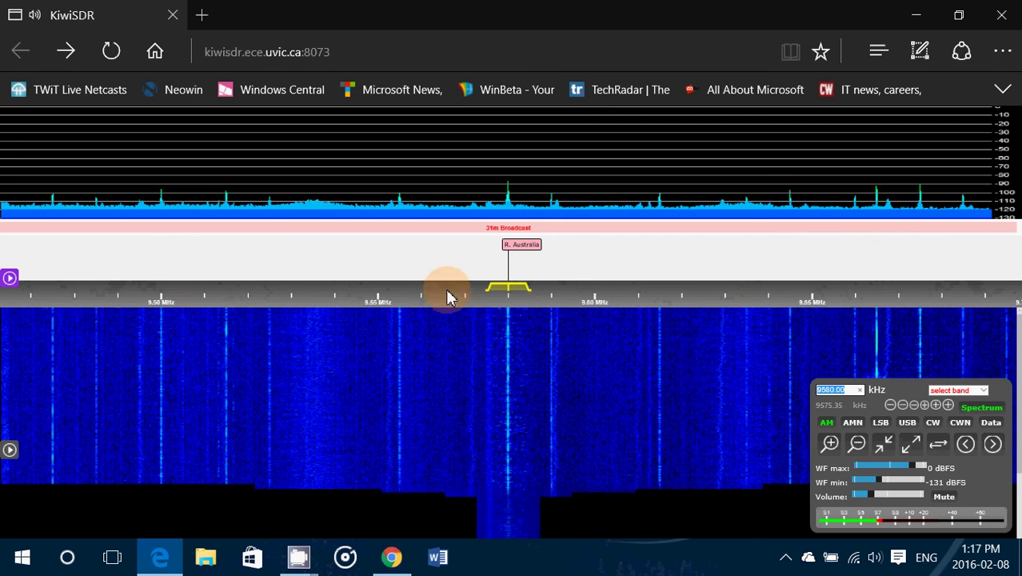
pyautogui.click(228, 339)
pyautogui.click(226, 338)
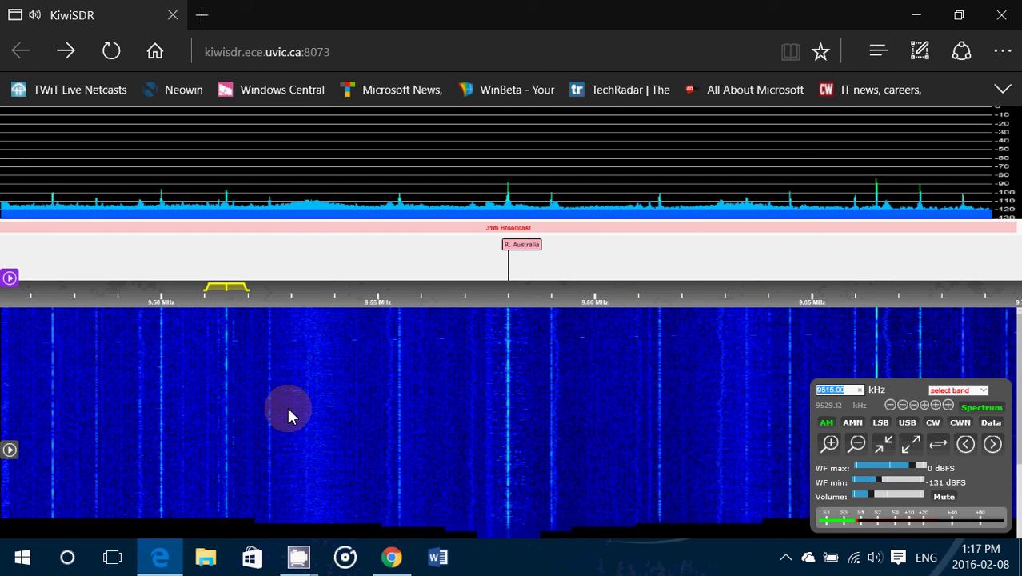
pyautogui.click(878, 332)
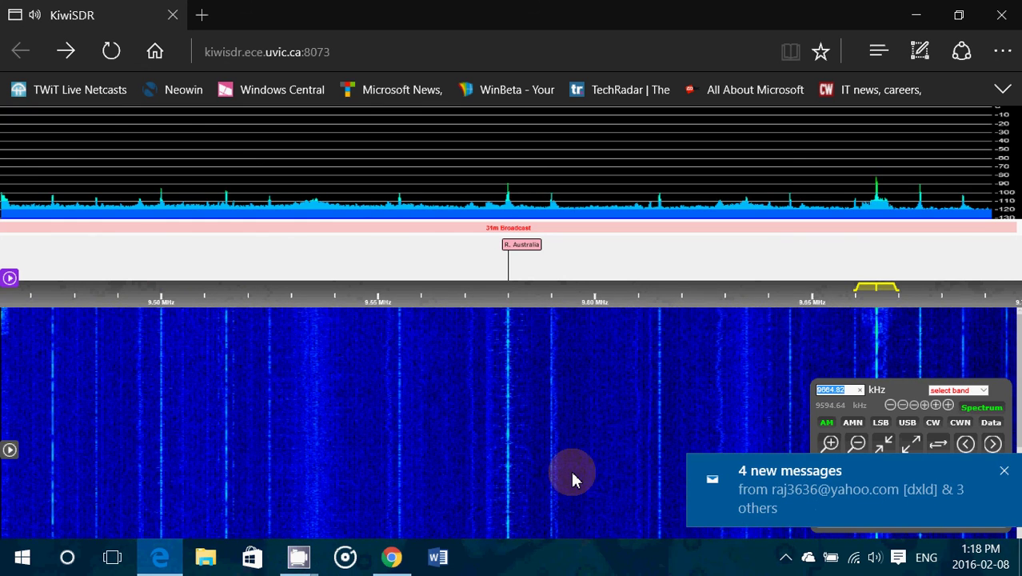
# Dismiss the new-messages notification and copy the receiver page's full web address.
pyautogui.click(1007, 476)
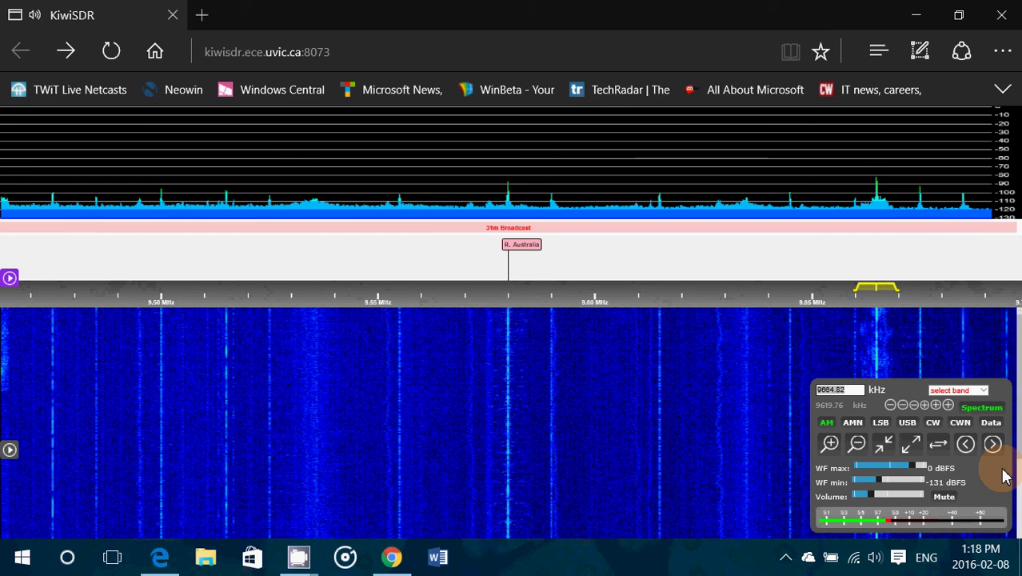
pyautogui.click(401, 51)
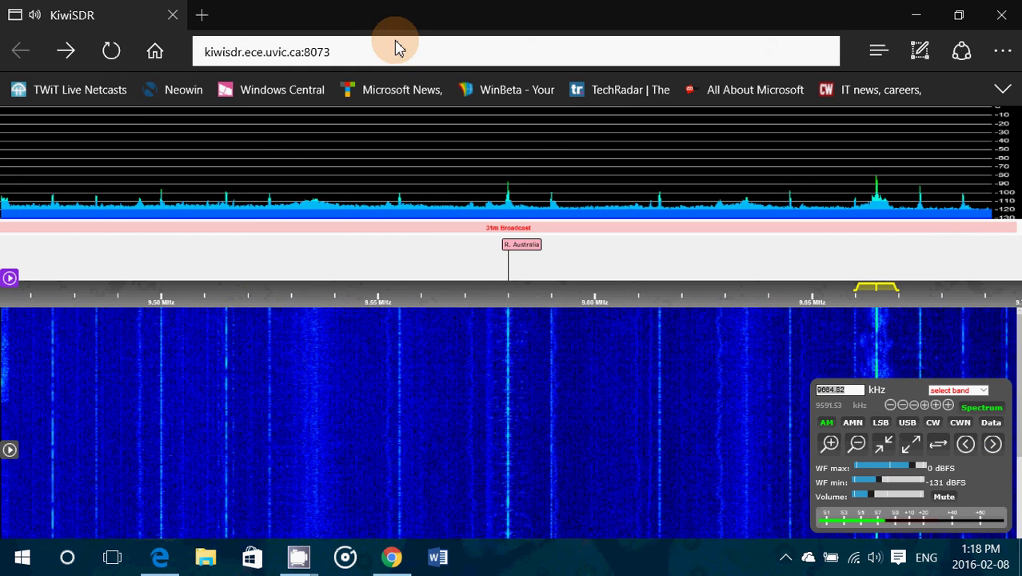
pyautogui.click(357, 51)
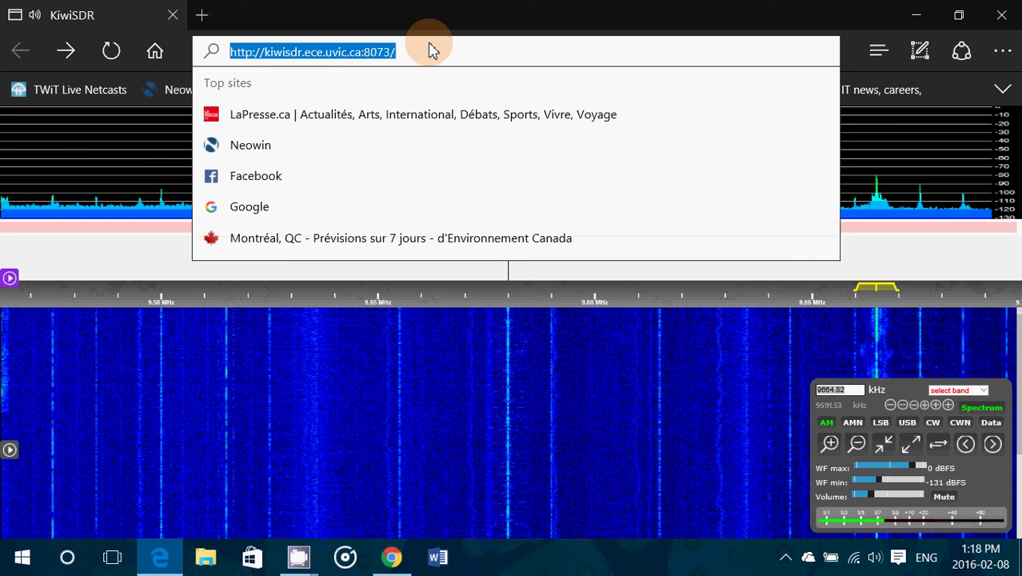
pyautogui.rightClick(417, 51)
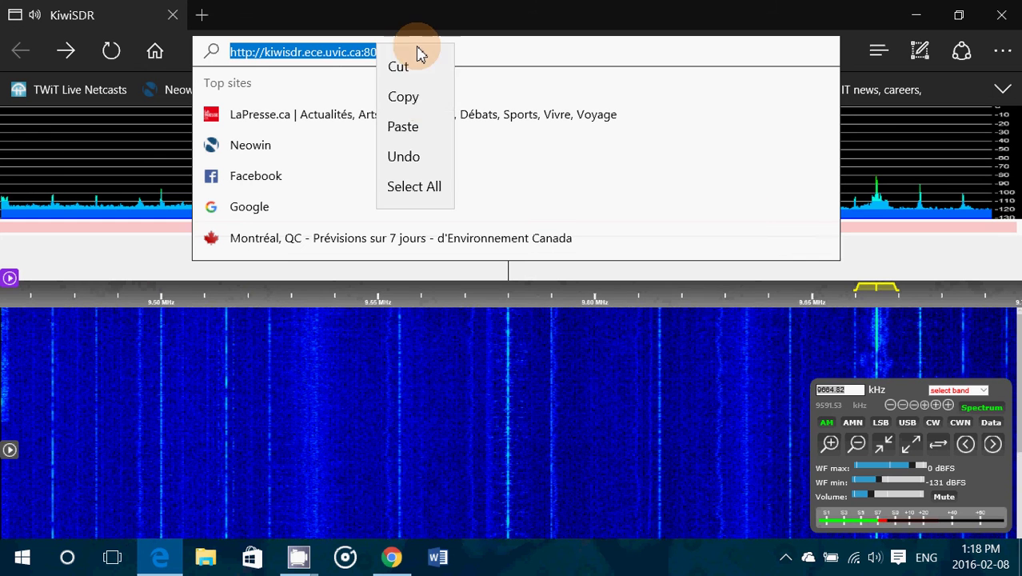
pyautogui.click(418, 98)
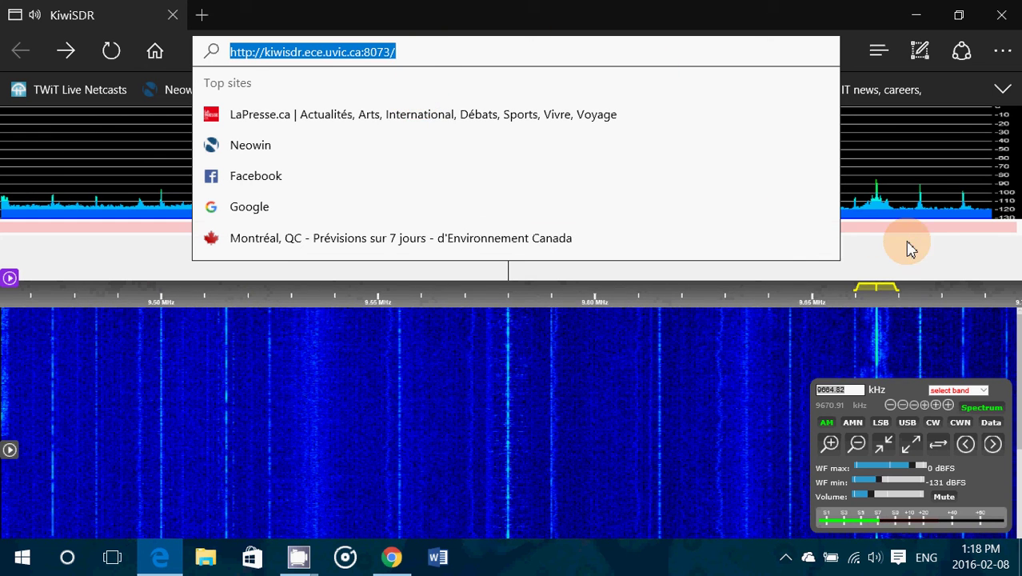
# Leave the address field and tune to the signal near 9675 kHz.
pyautogui.click(933, 247)
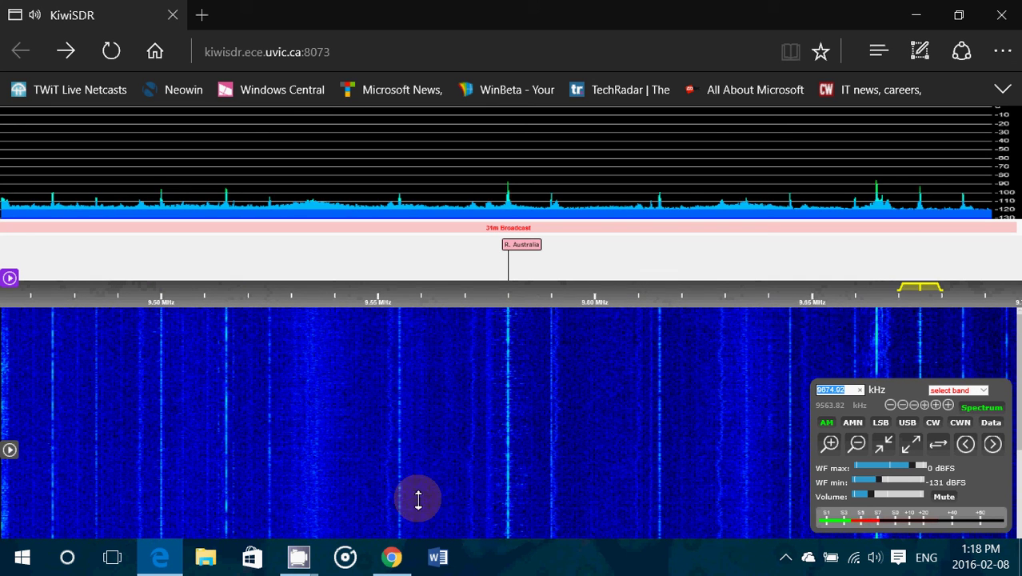
# Switch to the CamStudio recorder window.
pyautogui.moveTo(304, 565)
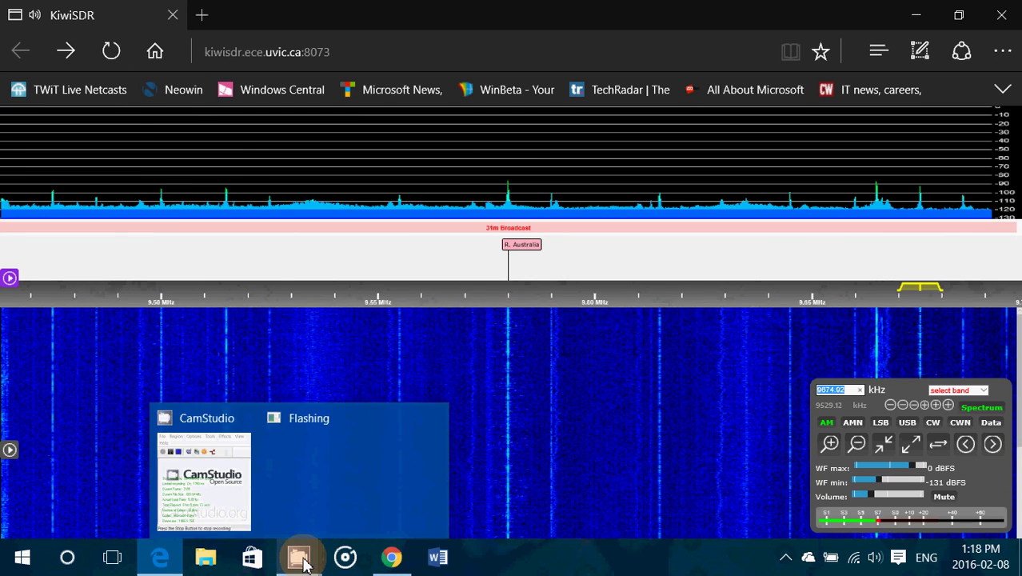
pyautogui.click(217, 489)
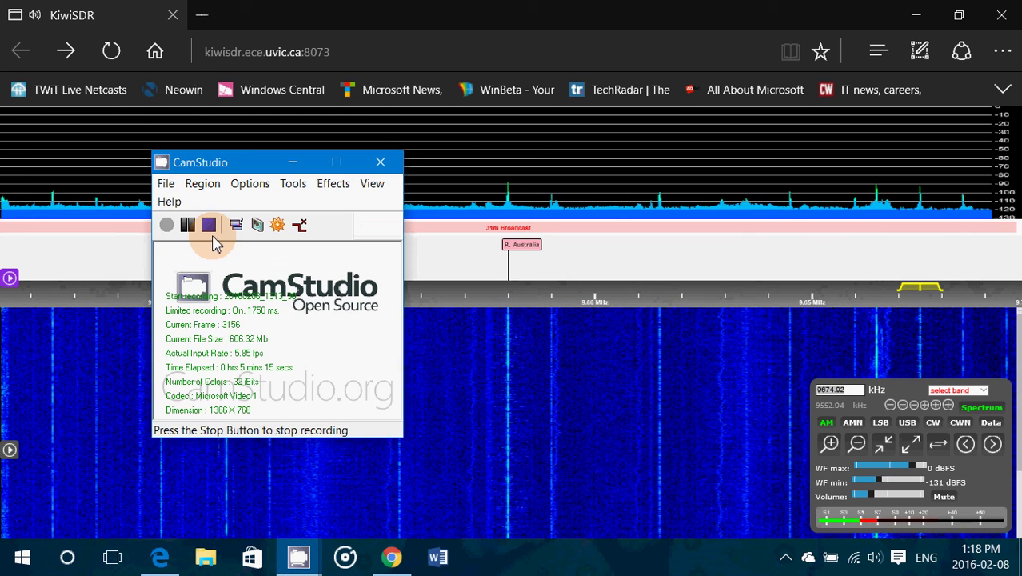